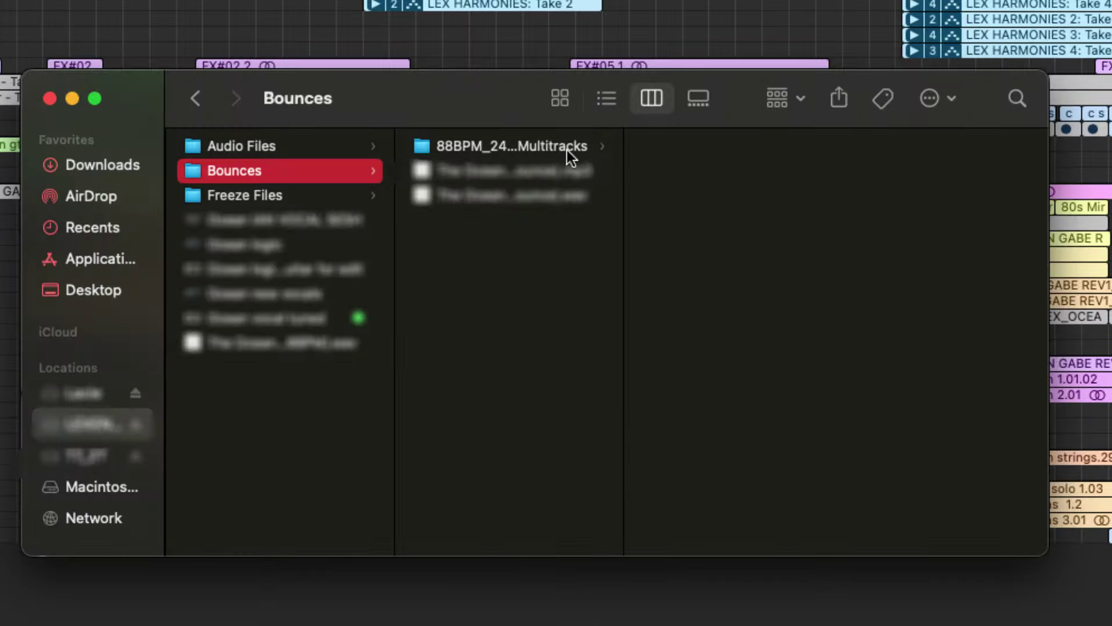
Step: Open the 88BPM multitracks folder in Bounces to list the exported WAV files
click(566, 149)
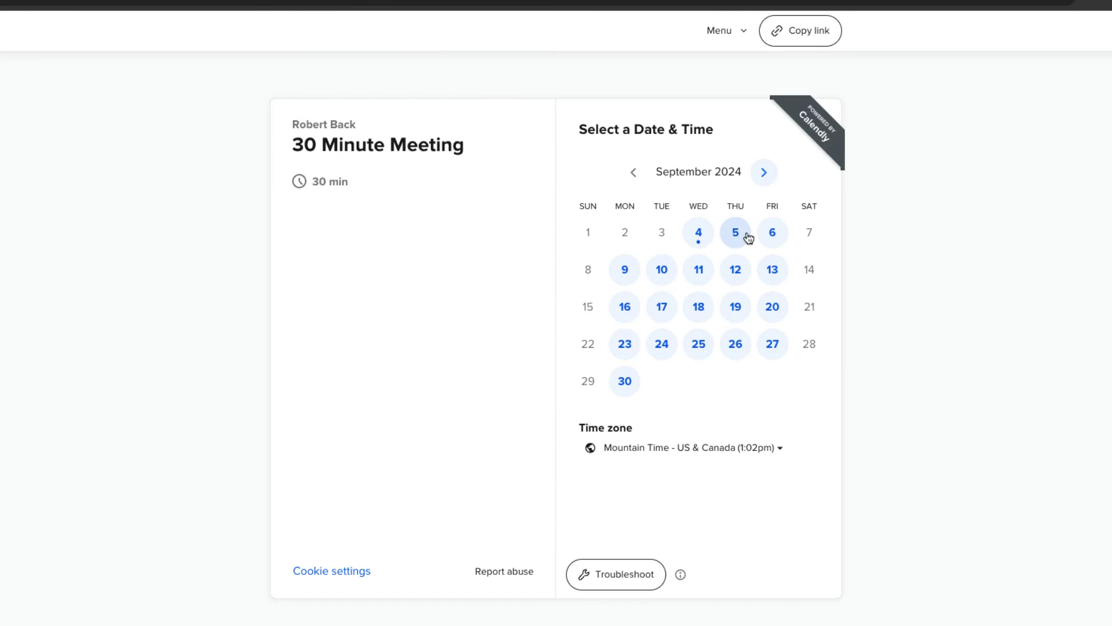
Step: Pick Thursday, September 5 on the September 2024 calendar to see meeting times
click(736, 232)
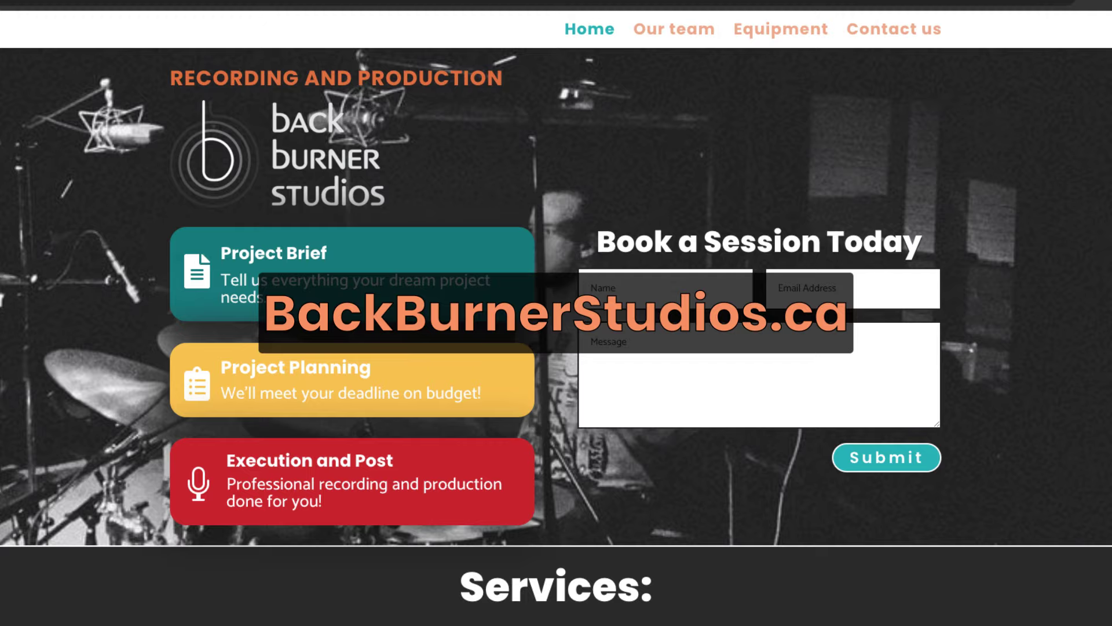
Step: Scroll the homepage past the booking form down to Services and Production Samples
scroll(556, 336, down, 7)
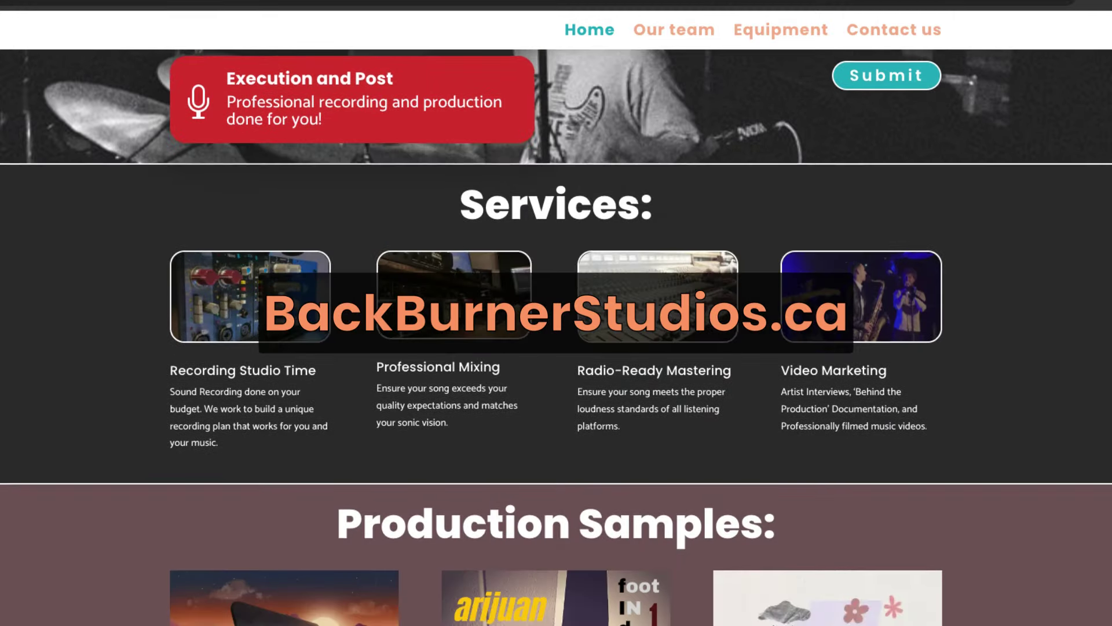
scroll(556, 335, down, 3)
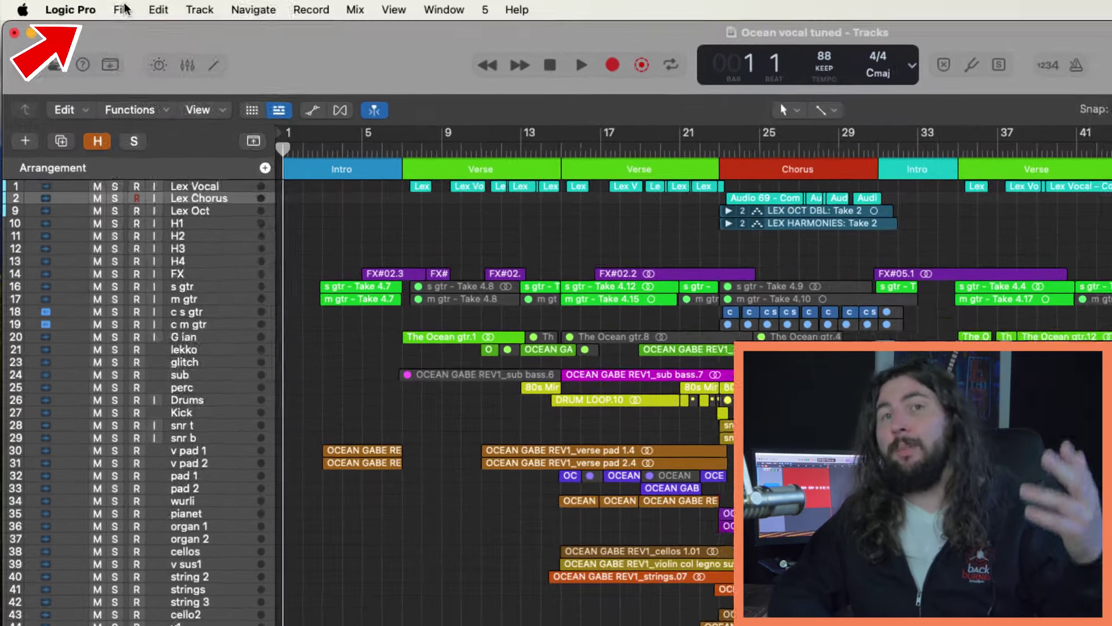
Step: Bring up the File menu's Export options for the project
click(84, 6)
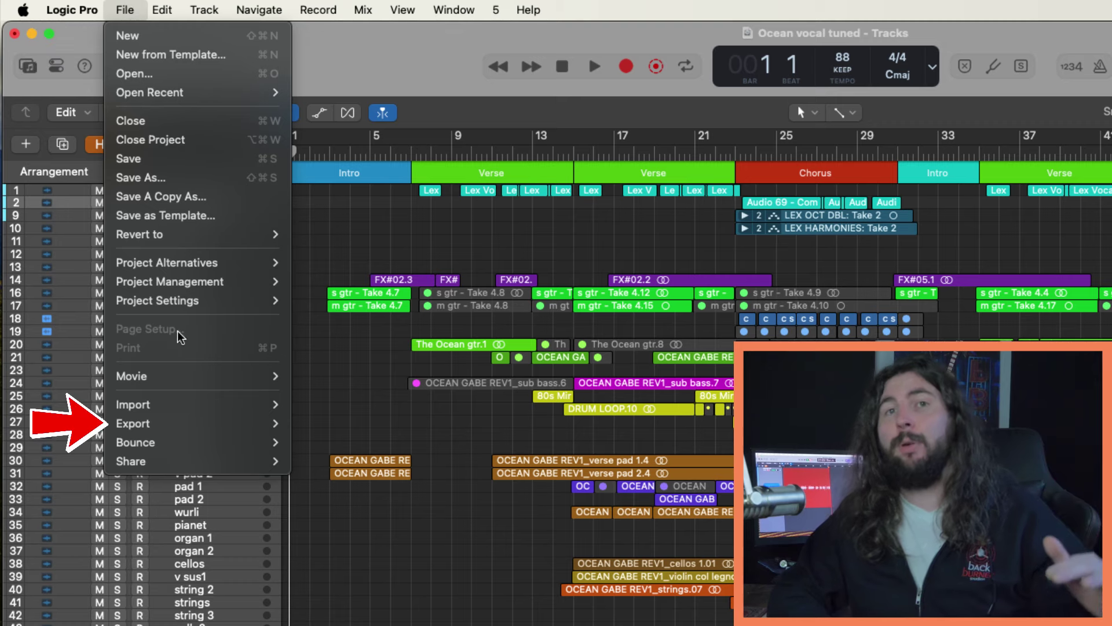
mouse_move(182, 426)
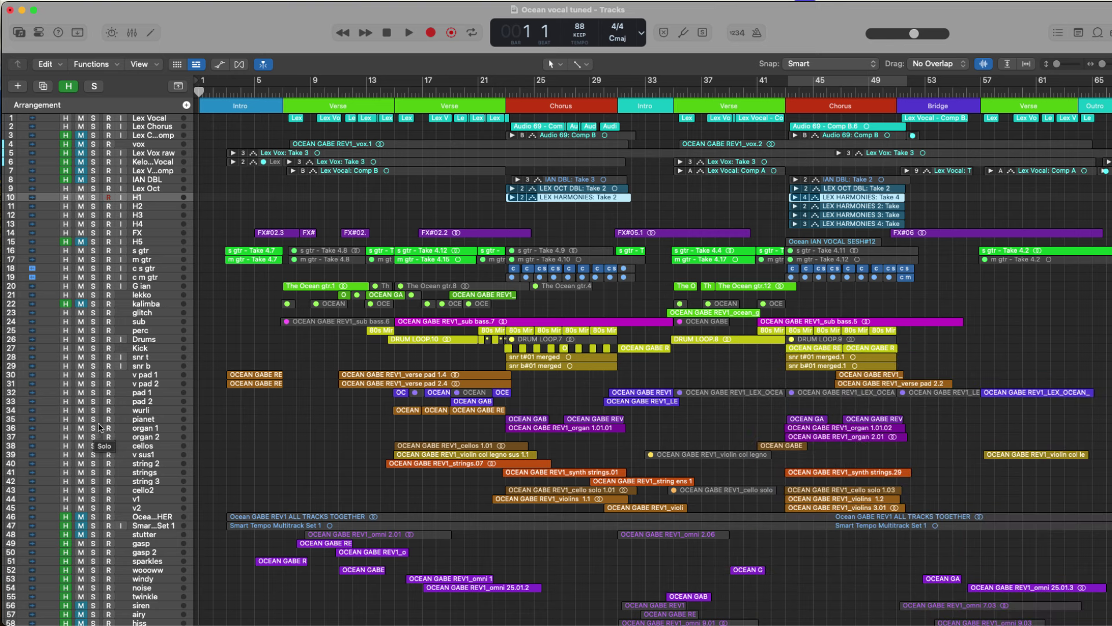
Step: Hide the hidden tracks and select Lex Chorus, Lex Oct and H1, ending on Lex Vocal
click(69, 86)
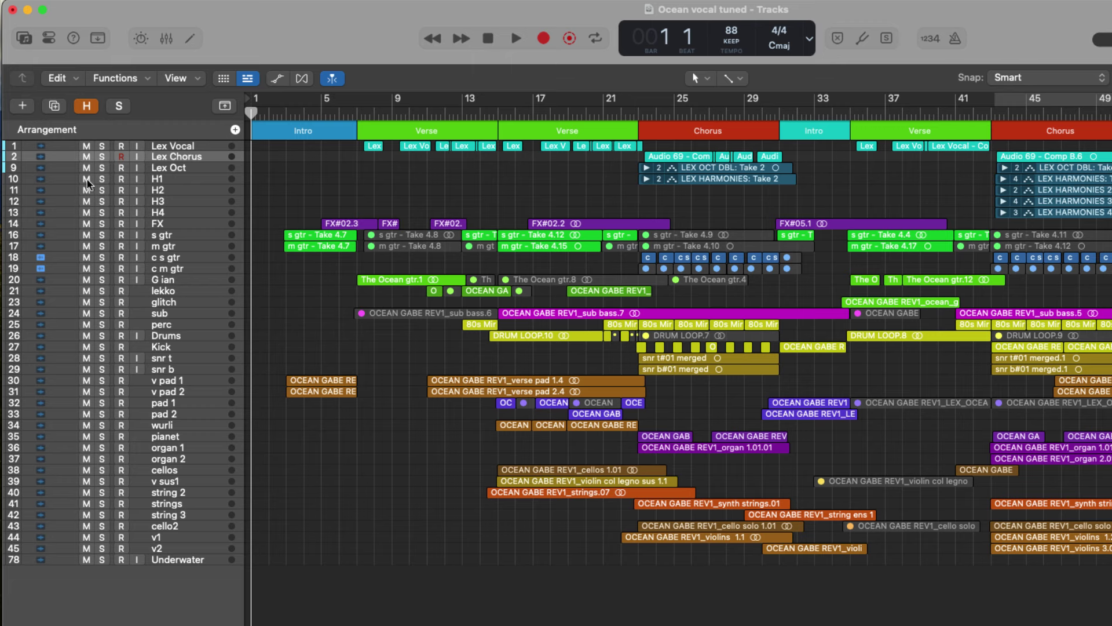
click(74, 158)
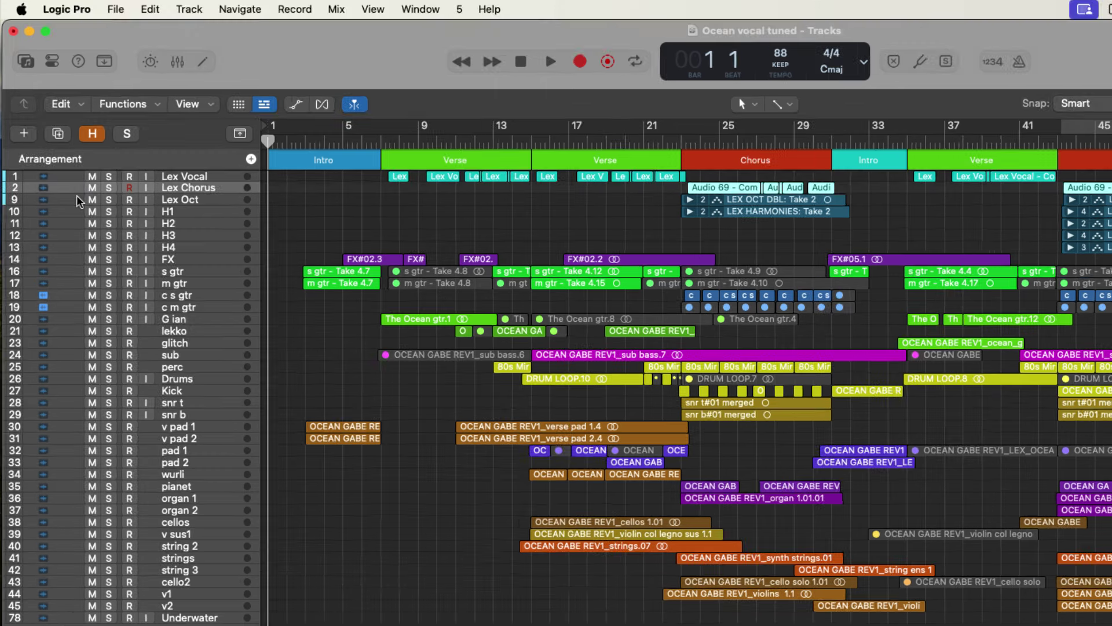
click(79, 201)
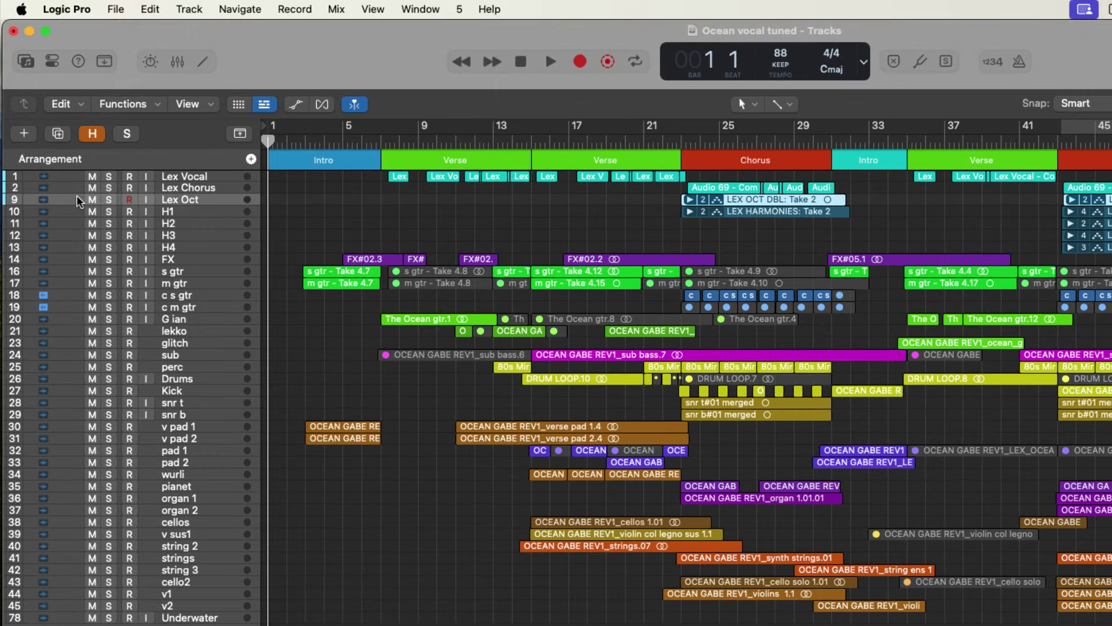
click(79, 212)
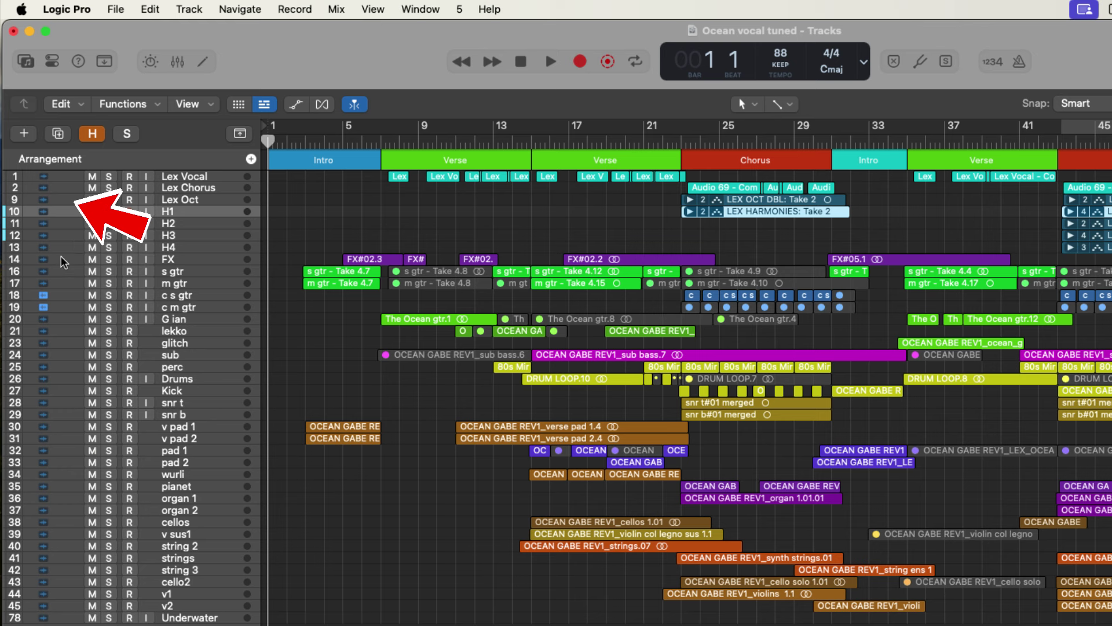
click(79, 179)
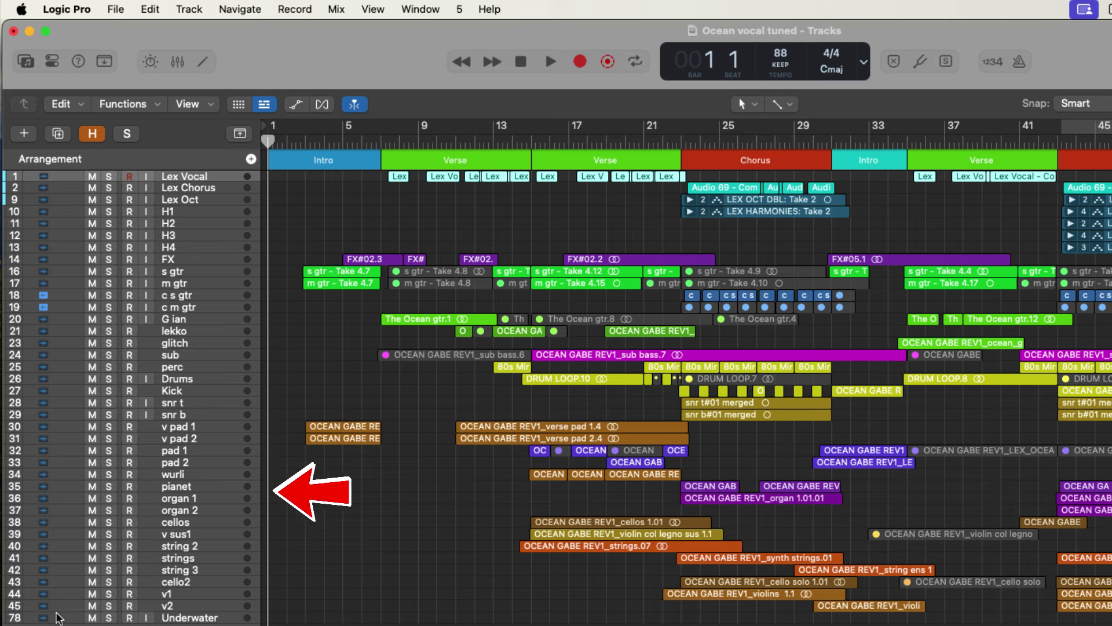
Step: Shift-select every track from Lex Vocal through Underwater and bring up the Export options
key(shift)
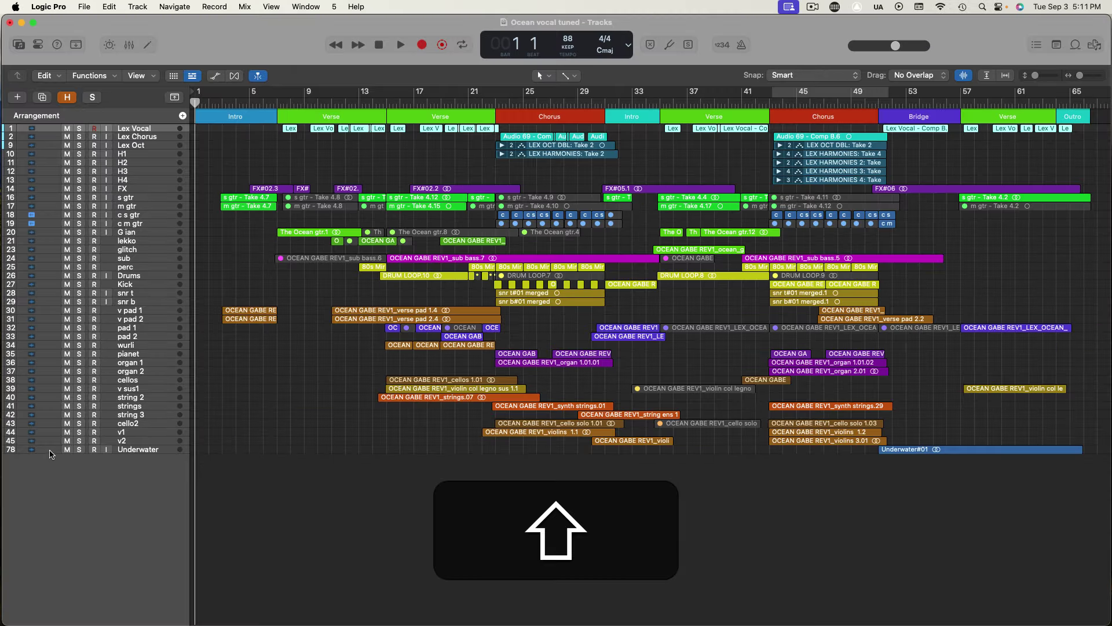
shift+click(51, 451)
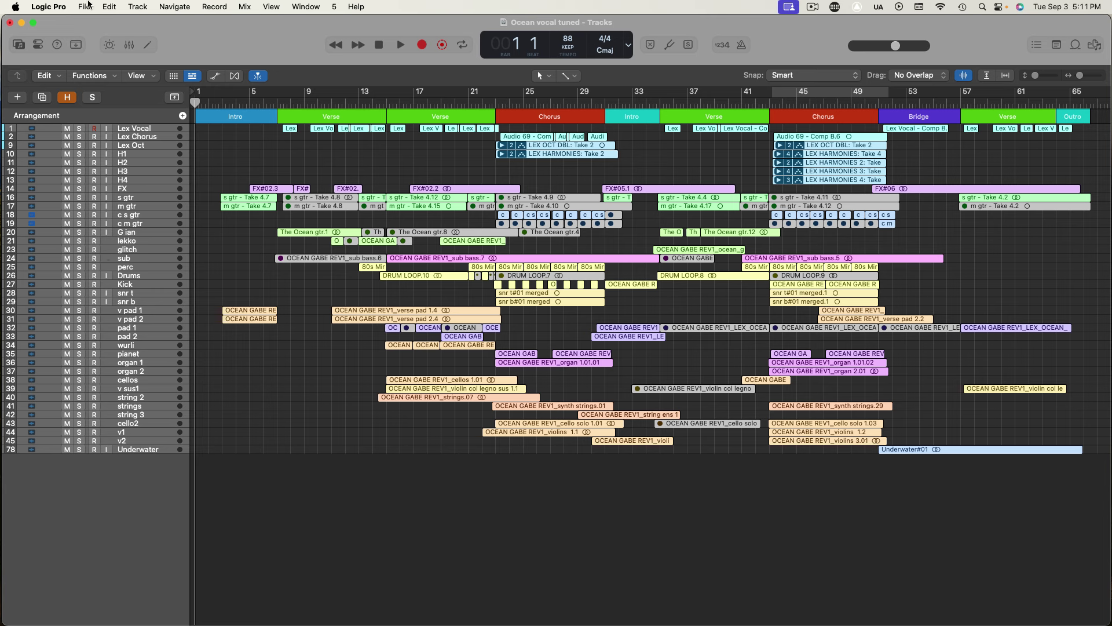
click(86, 7)
mouse_move(127, 288)
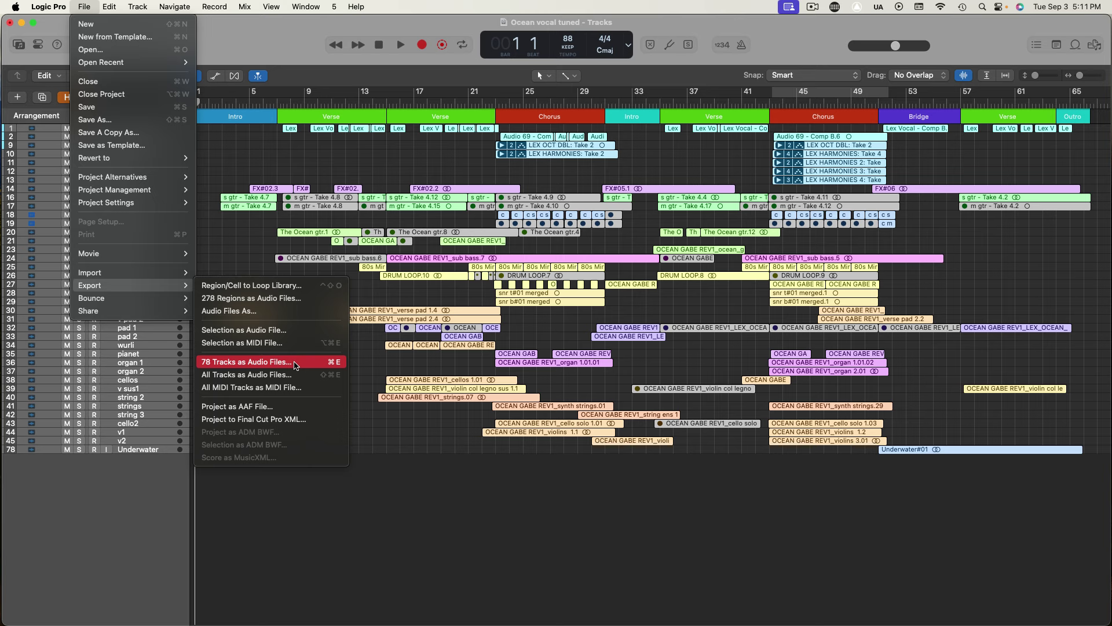
Step: Close the Export options, clear the selection, then add Lex Chorus, Lex Oct, H1–H4, FX and the four guitar tracks
click(411, 523)
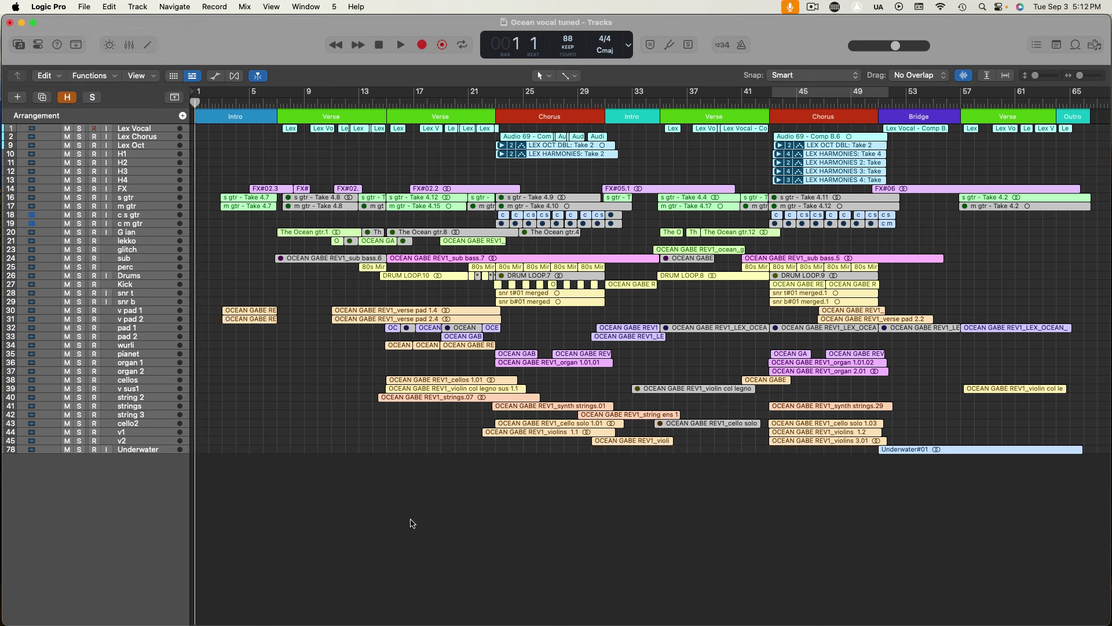
click(303, 501)
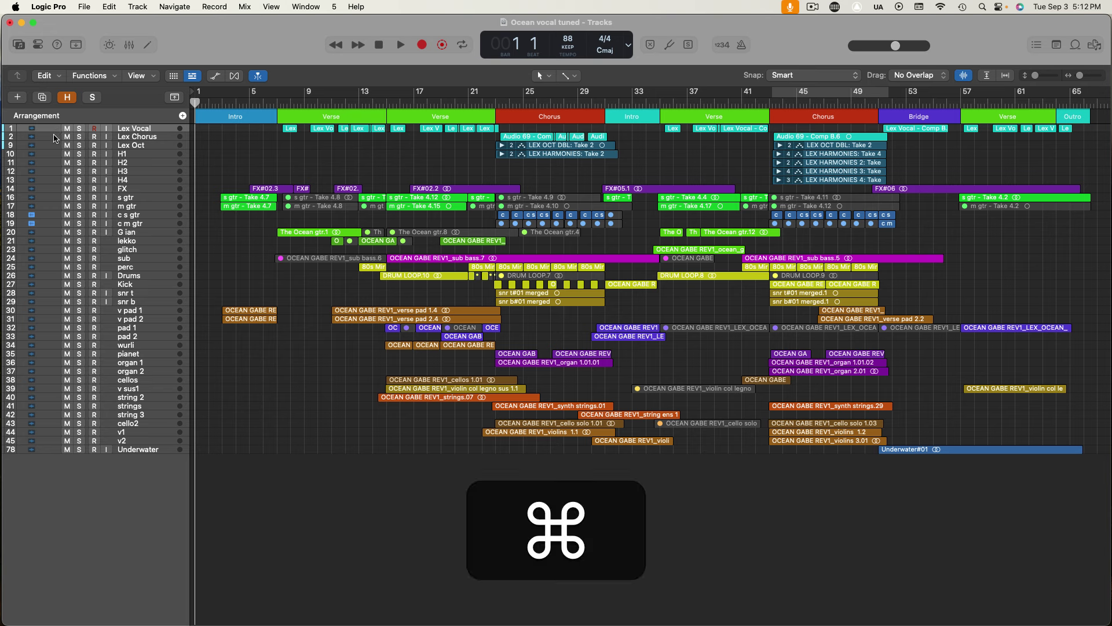
super+click(55, 138)
super+click(53, 145)
super+click(53, 154)
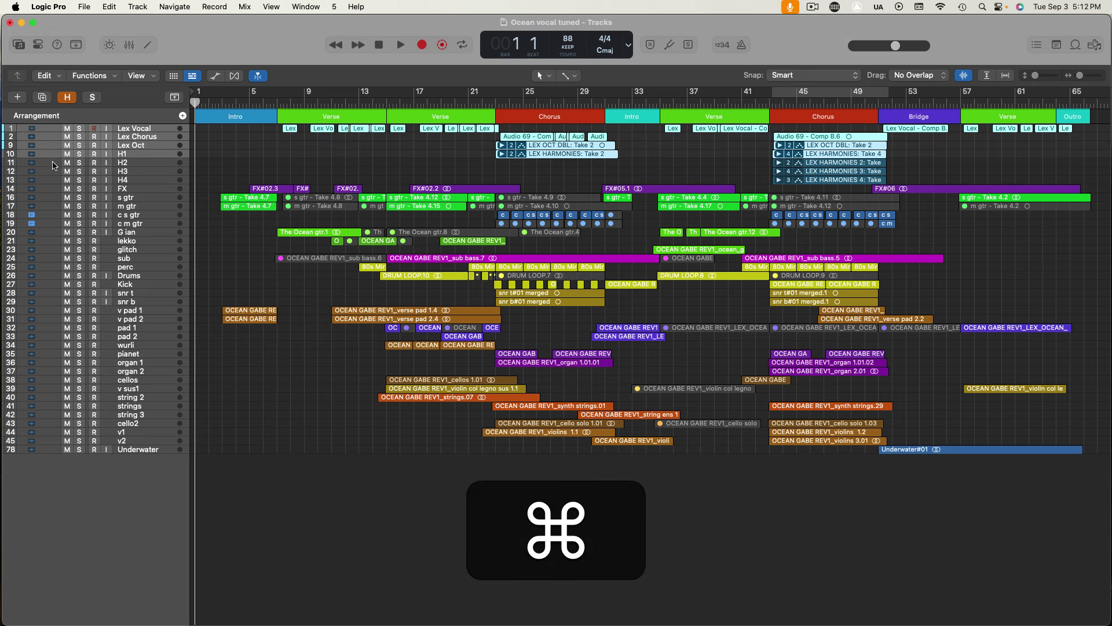
super+click(53, 162)
super+click(53, 171)
super+click(52, 181)
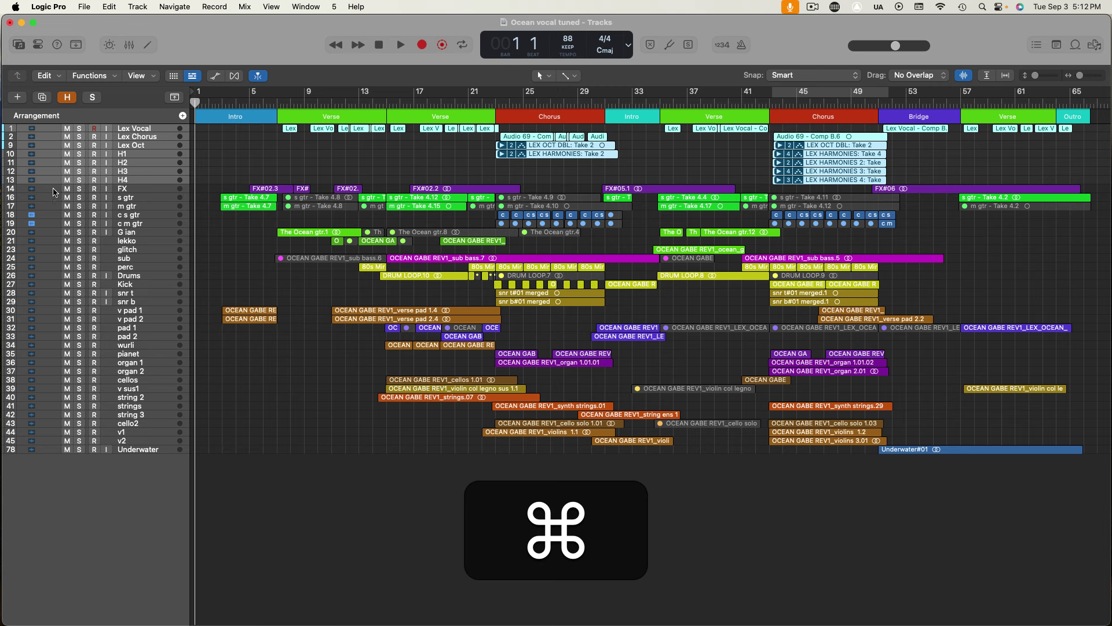
super+click(53, 189)
super+click(53, 197)
super+click(53, 206)
super+click(53, 215)
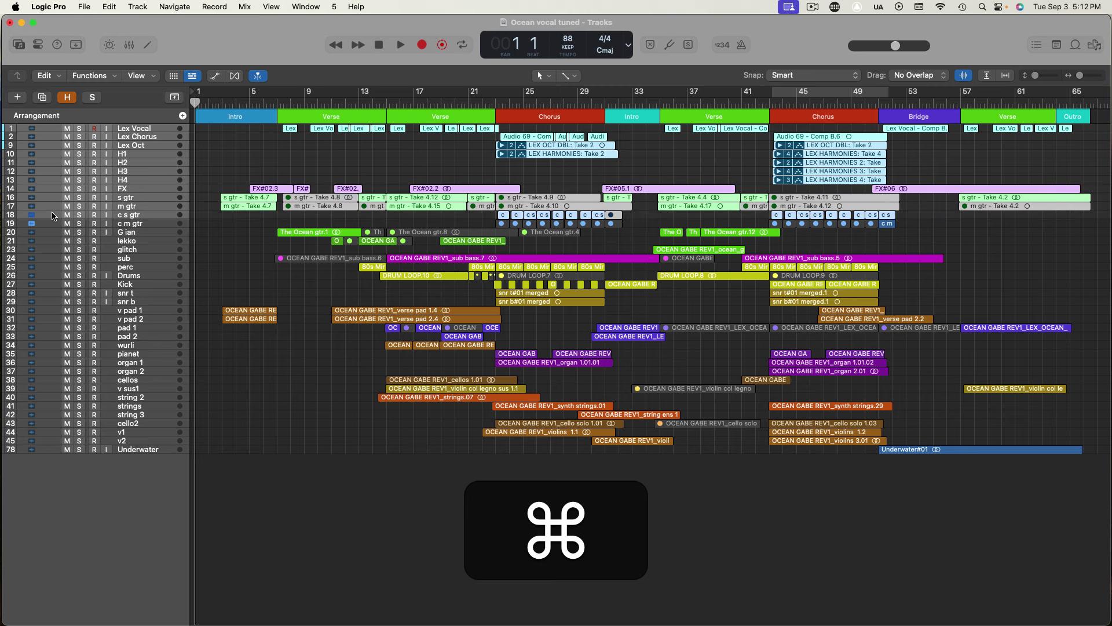
super+click(53, 224)
Step: Add G ian, lekko, glitch, sub, perc, Drums, Kick, snr t, snr b, v pad 1 and v pad 2 to the selection
super+click(53, 232)
super+click(53, 241)
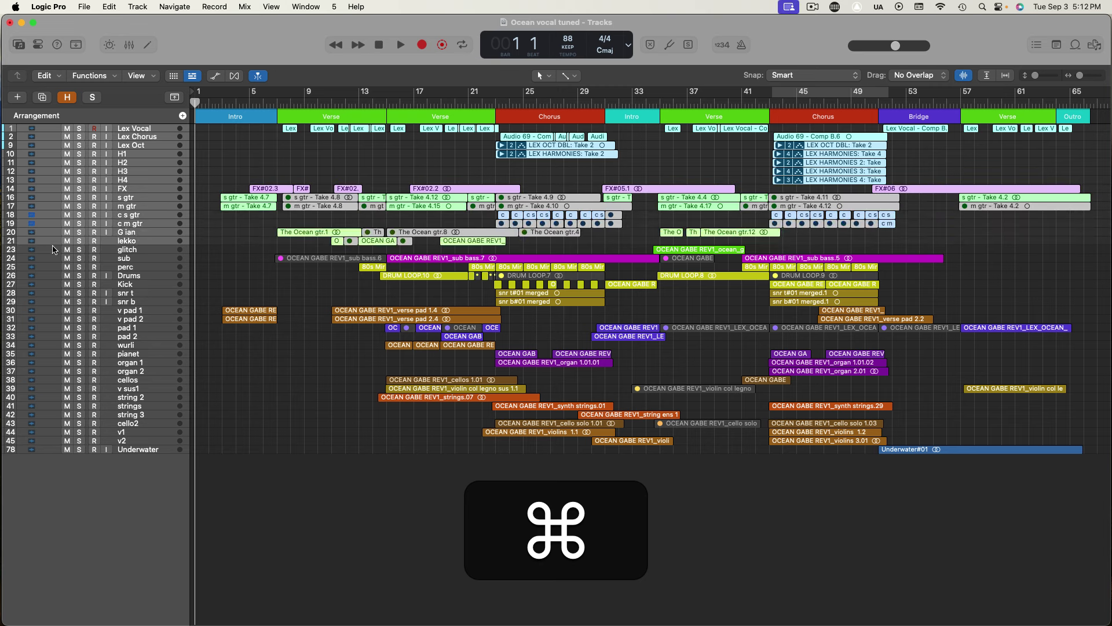
super+click(53, 249)
super+click(53, 258)
super+click(52, 267)
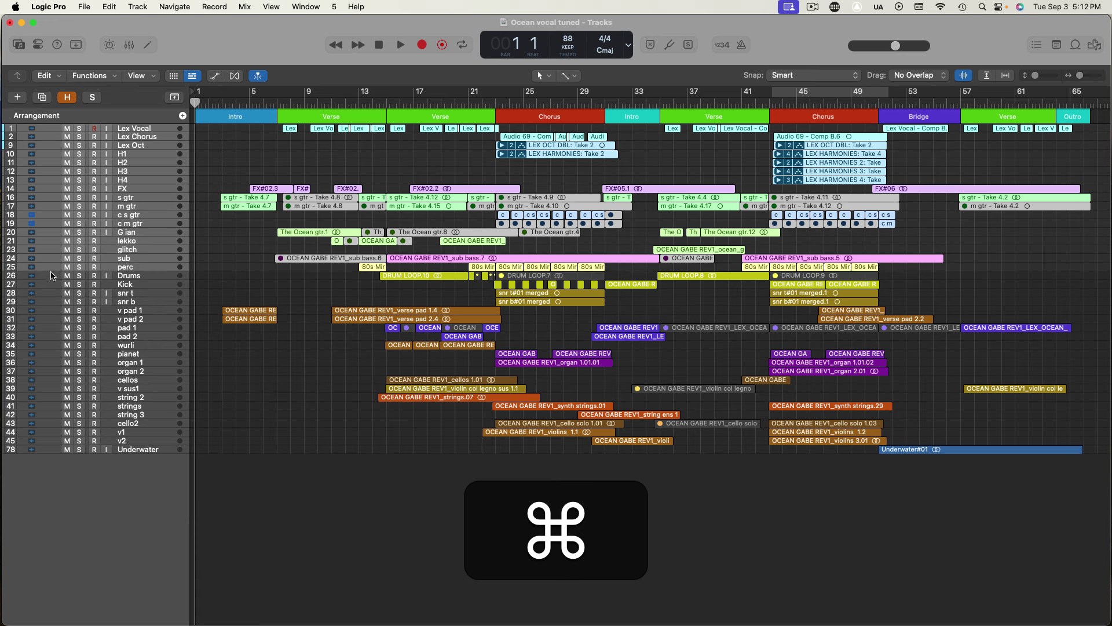
super+click(53, 276)
super+click(52, 284)
super+click(50, 293)
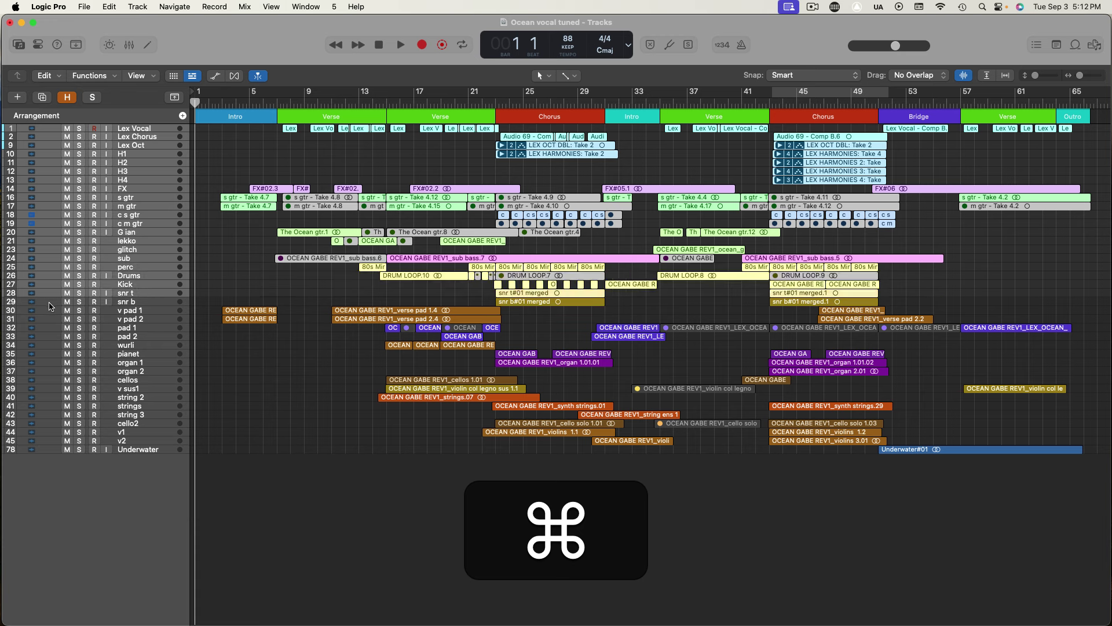
super+click(51, 302)
super+click(51, 311)
super+click(51, 319)
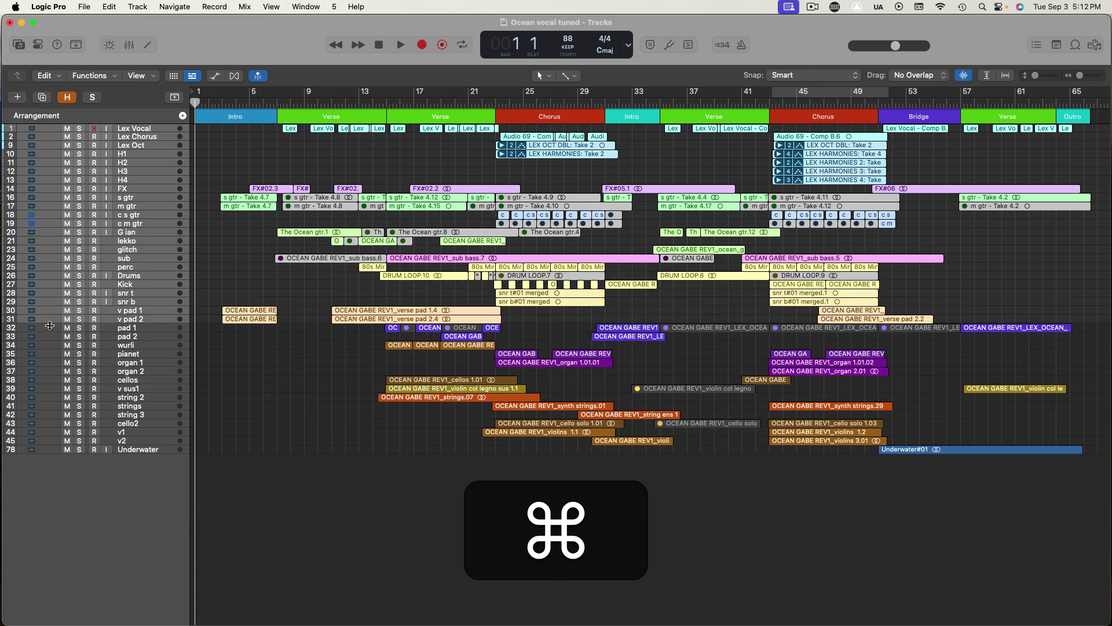
Step: Add pad 1, pad 2, wurli, pianet, organs, cellos, v sus1, strings, v1, v2 and Underwater to the selection
super+click(51, 328)
super+click(52, 336)
super+click(52, 345)
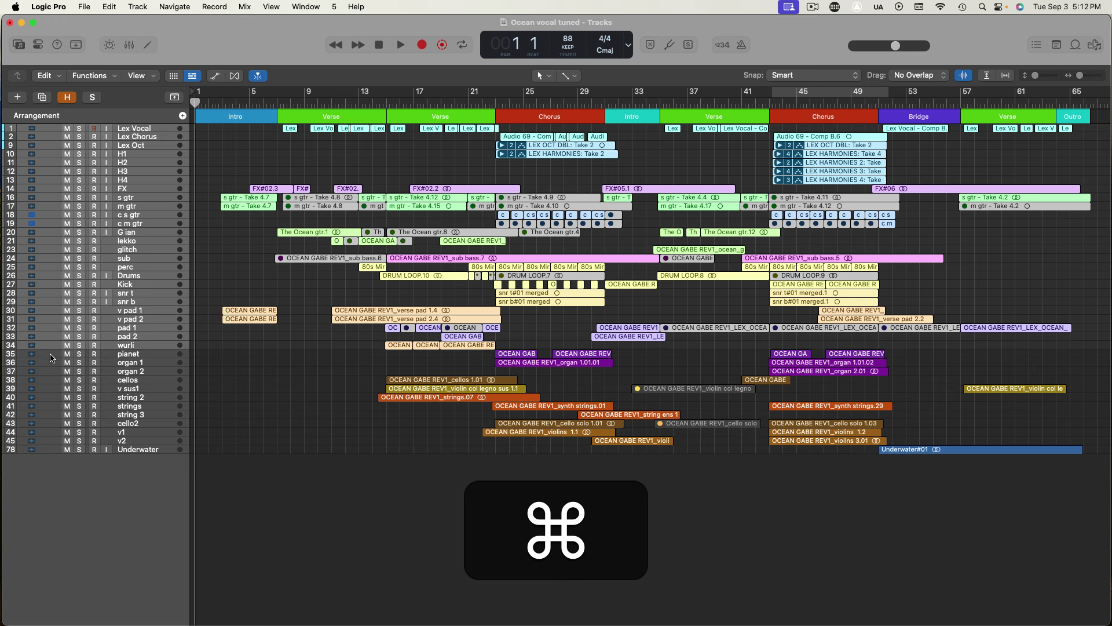
super+click(51, 353)
super+click(51, 362)
super+click(49, 371)
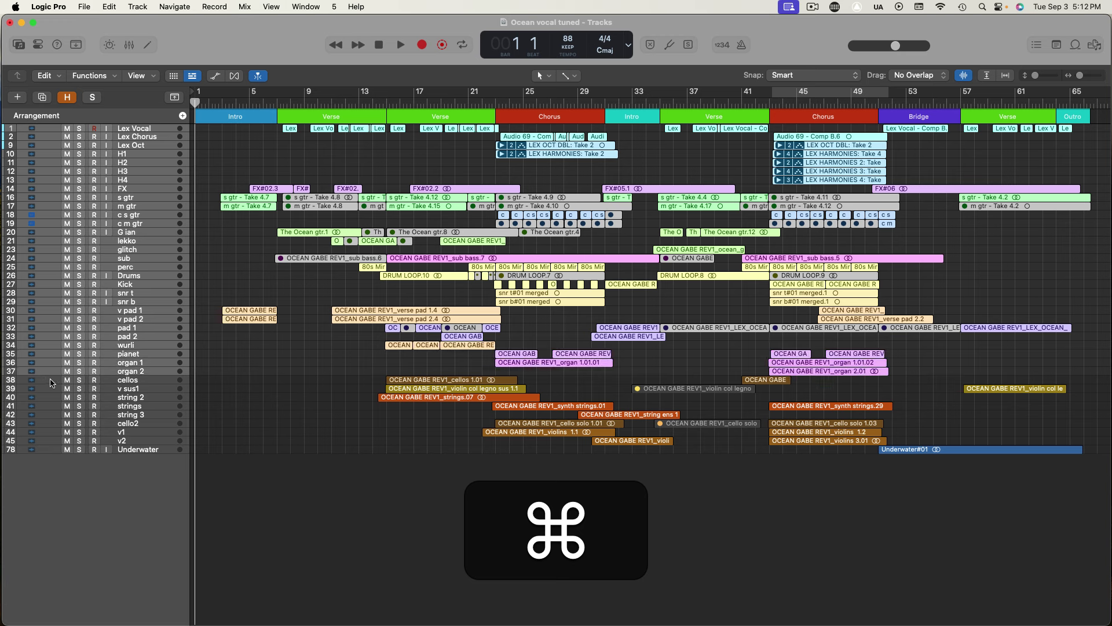
super+click(51, 380)
super+click(50, 388)
super+click(51, 398)
super+click(52, 406)
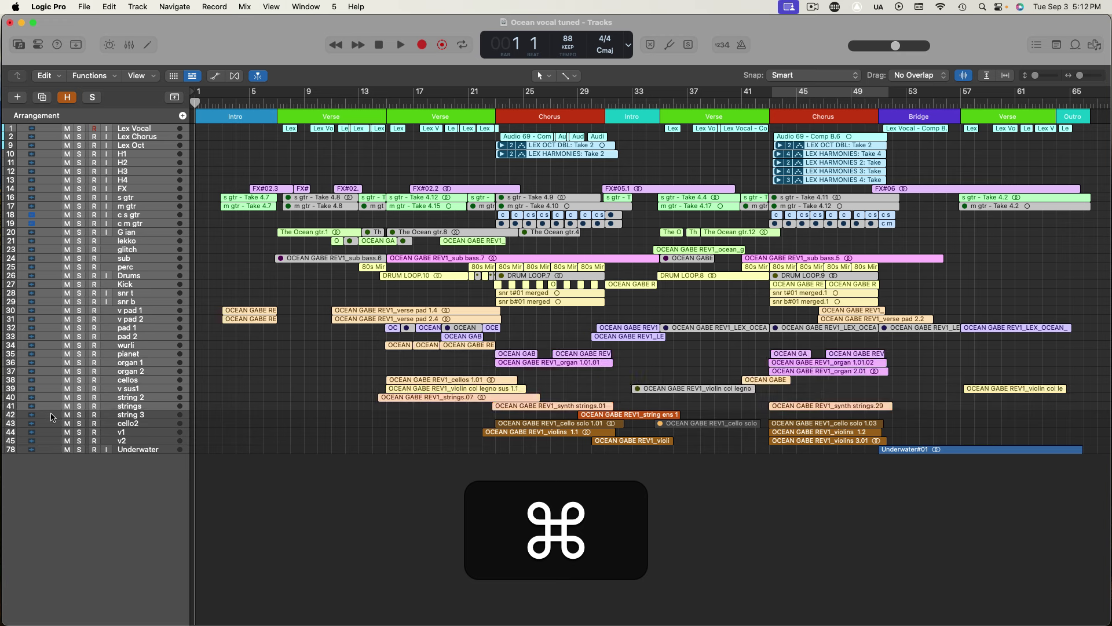
super+click(51, 415)
super+click(51, 424)
super+click(50, 432)
super+click(50, 441)
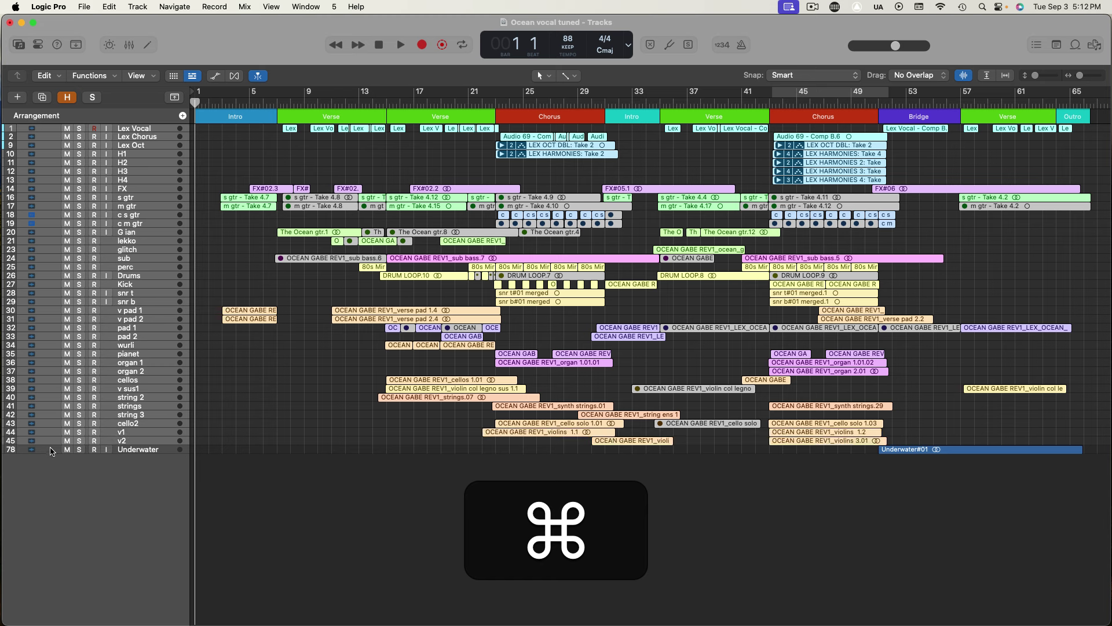
super+click(51, 449)
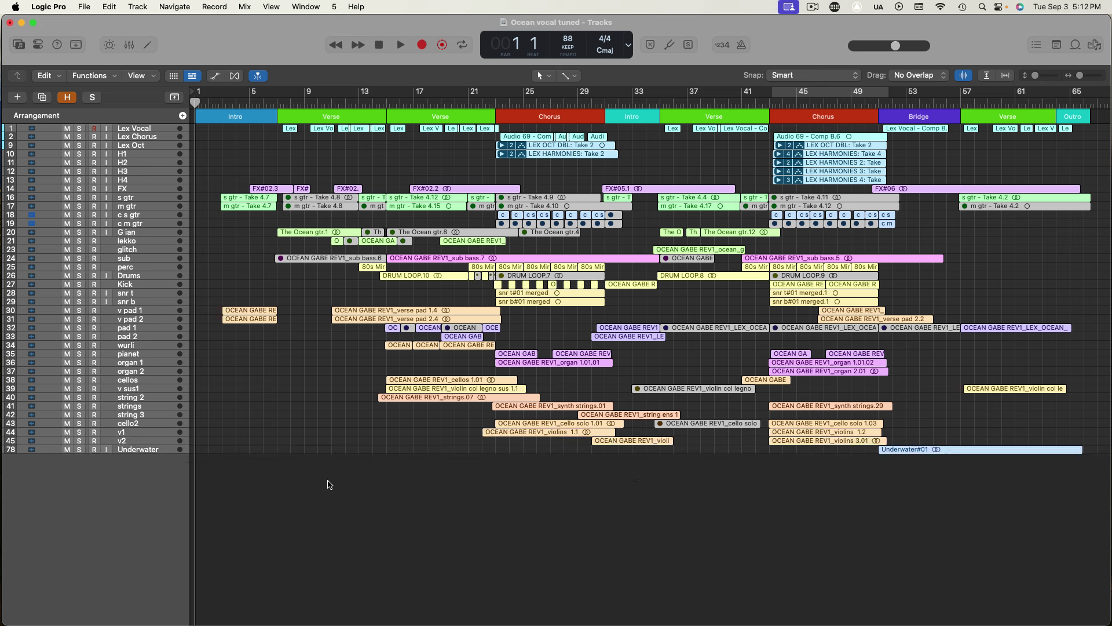
Step: Choose File > Export > 38 Tracks as Audio Files to open the export dialog
click(86, 7)
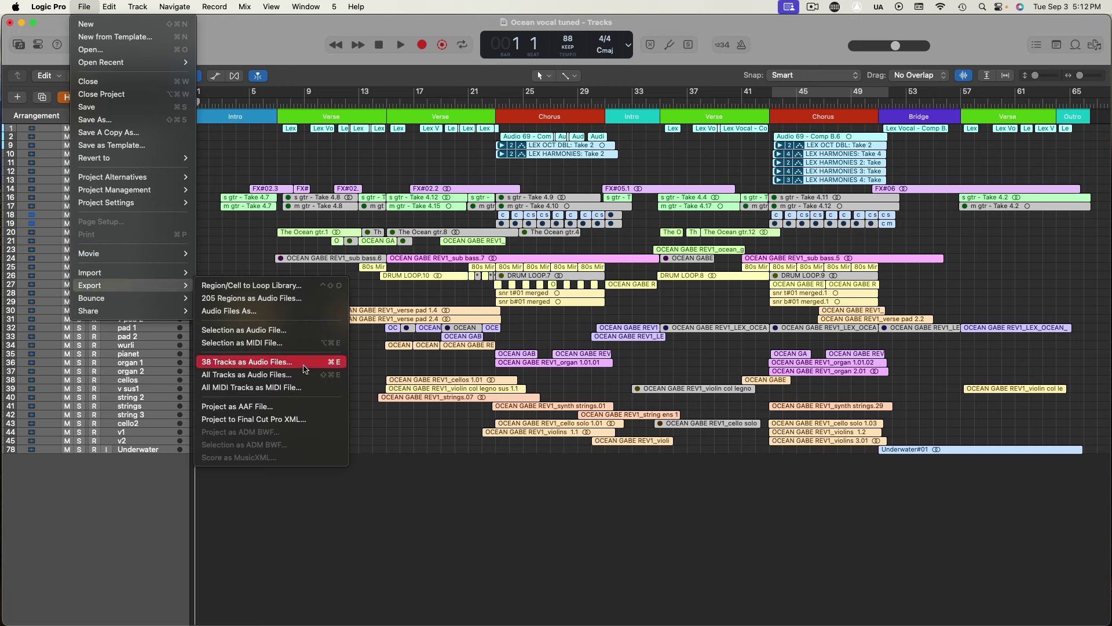
click(304, 362)
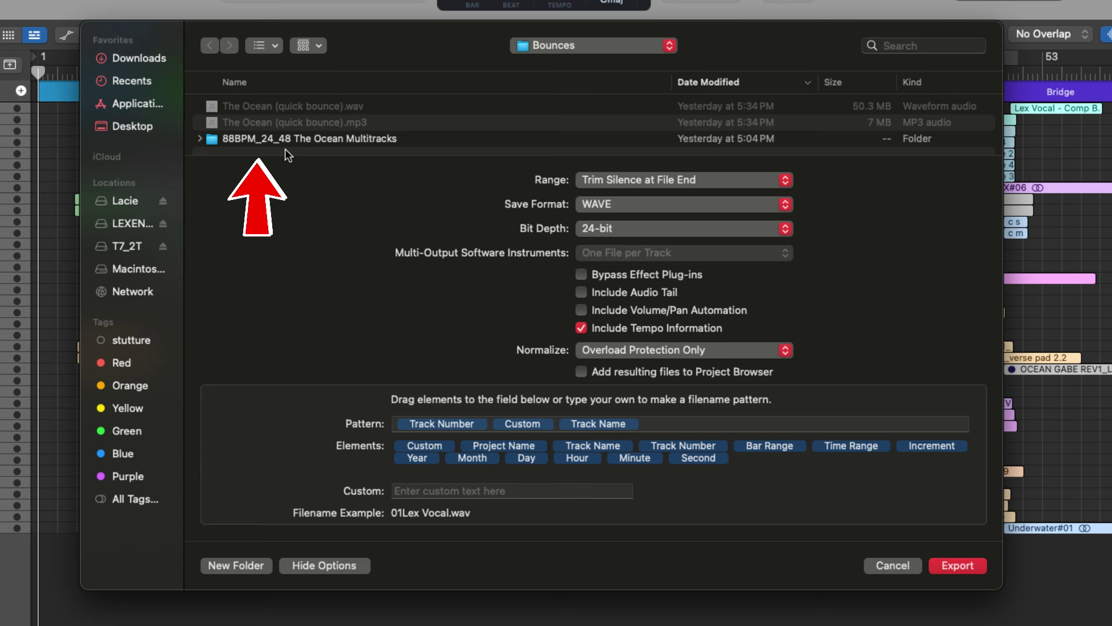
Step: Target the 88BPM_24_48 The Ocean Multitracks folder, keeping Trim Silence at File End and WAVE format
double_click(406, 143)
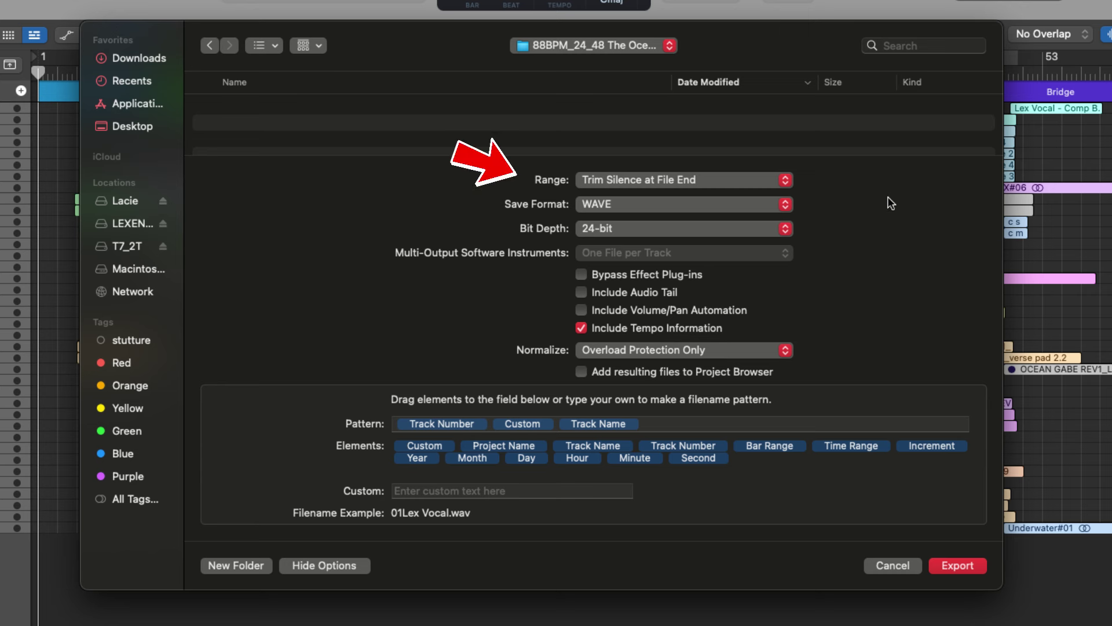
click(787, 180)
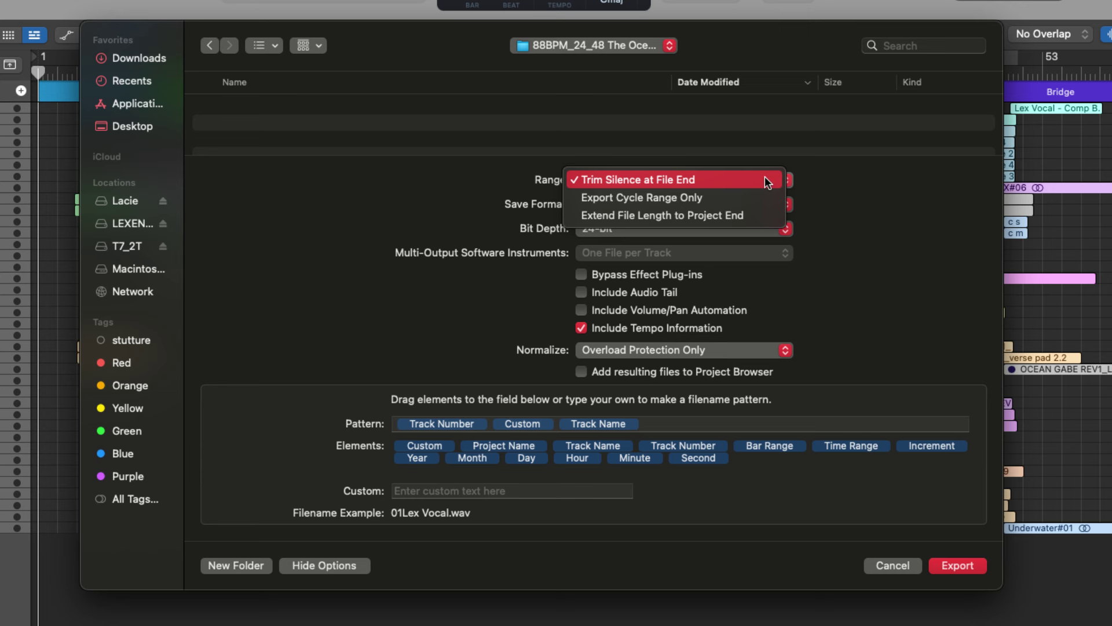
click(764, 177)
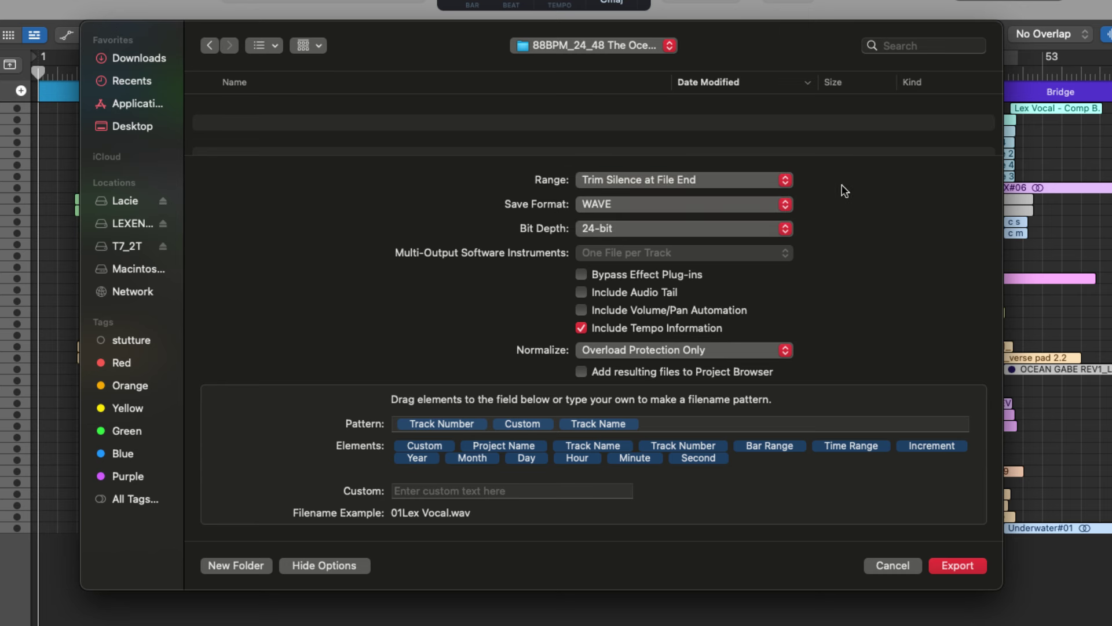
click(784, 206)
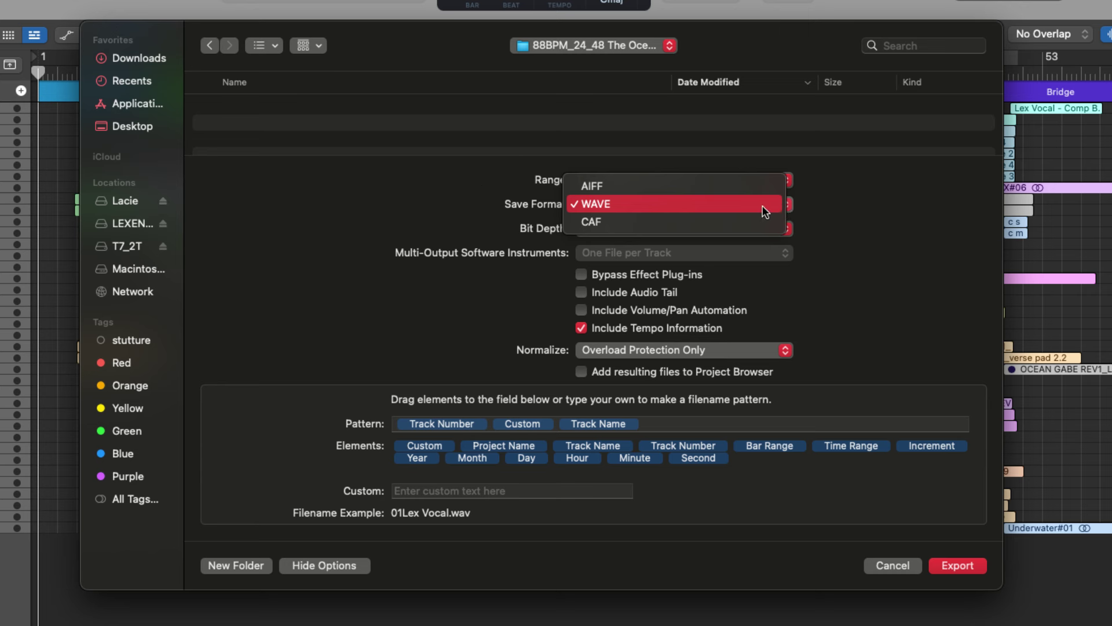
click(762, 205)
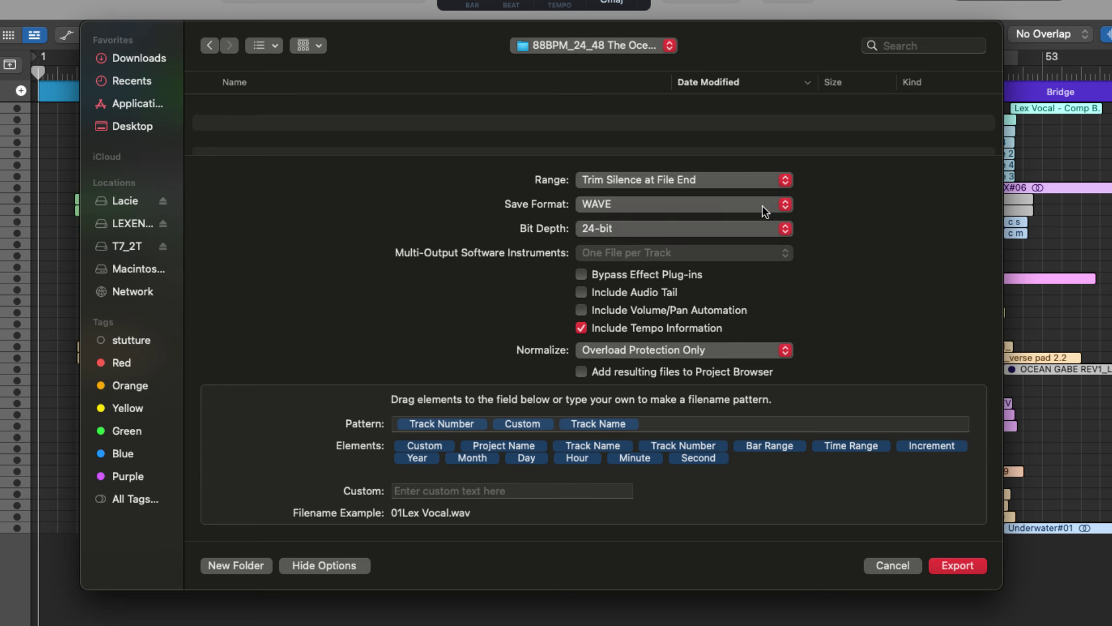
click(785, 228)
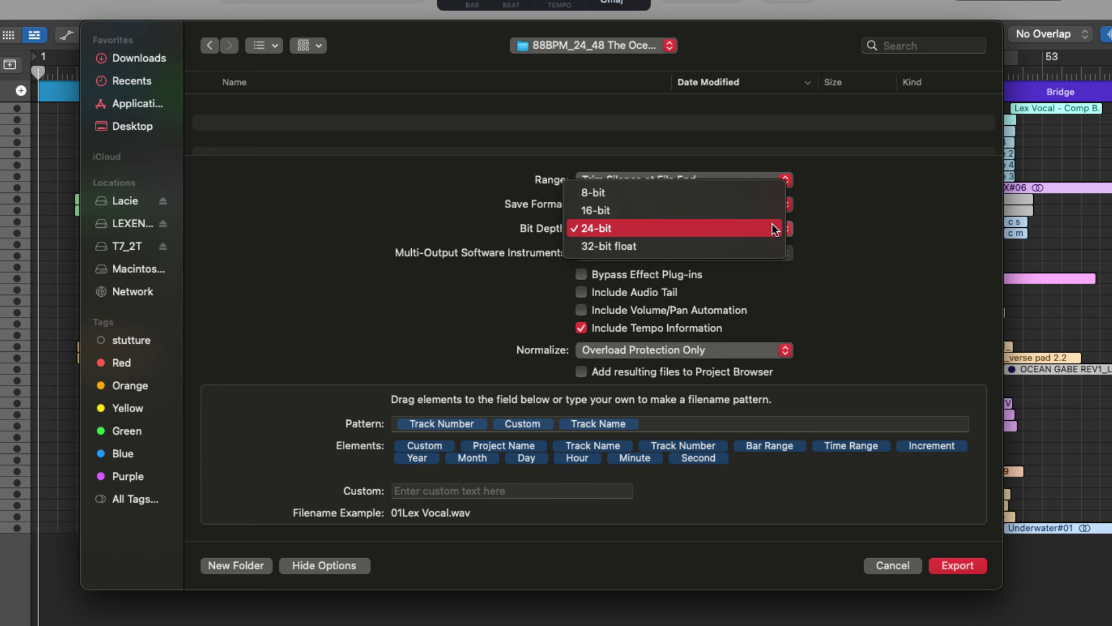
Step: Keep the export bit depth at 24-bit
click(774, 229)
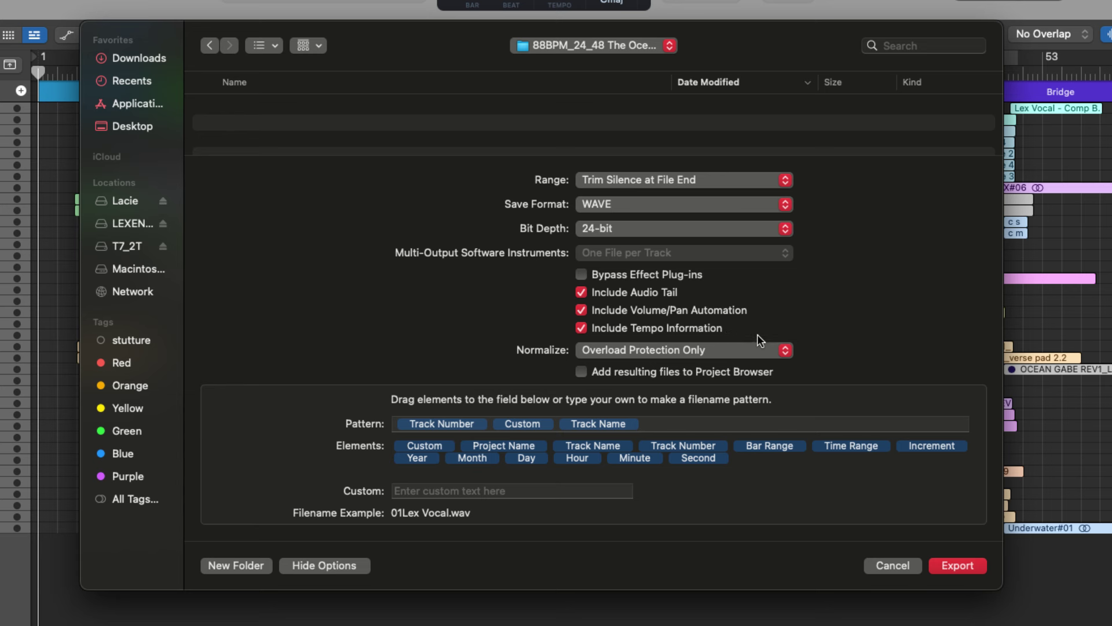
Step: Reveal the Normalize choices Off, Overload Protection Only and On for the track export
click(782, 349)
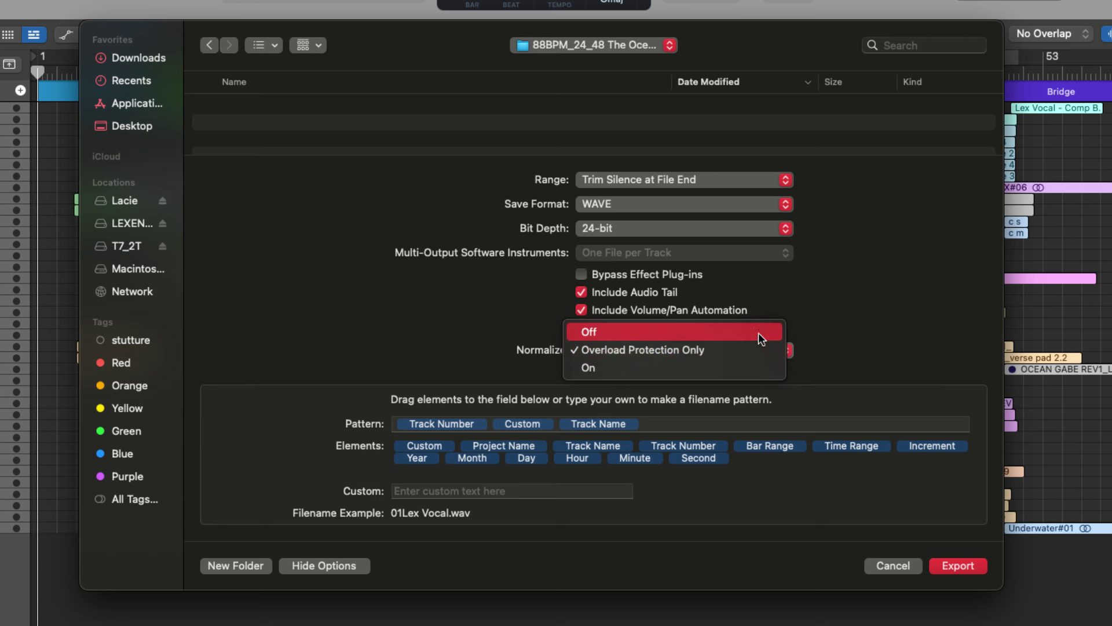
Step: Switch normalization to Off and start entering custom text for the exported file names
click(758, 333)
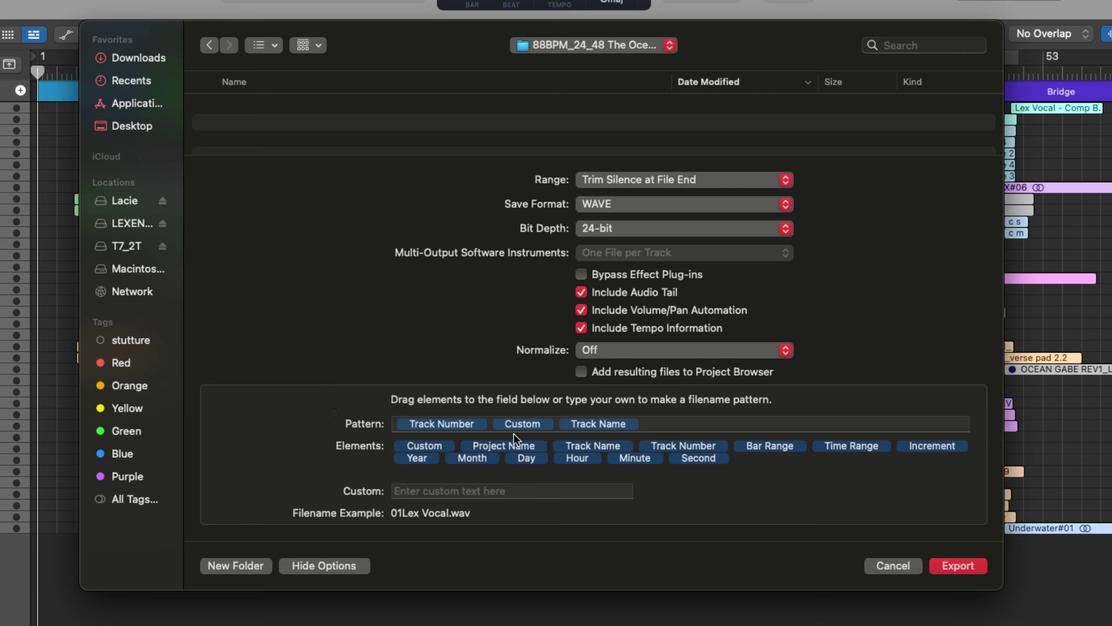
click(420, 488)
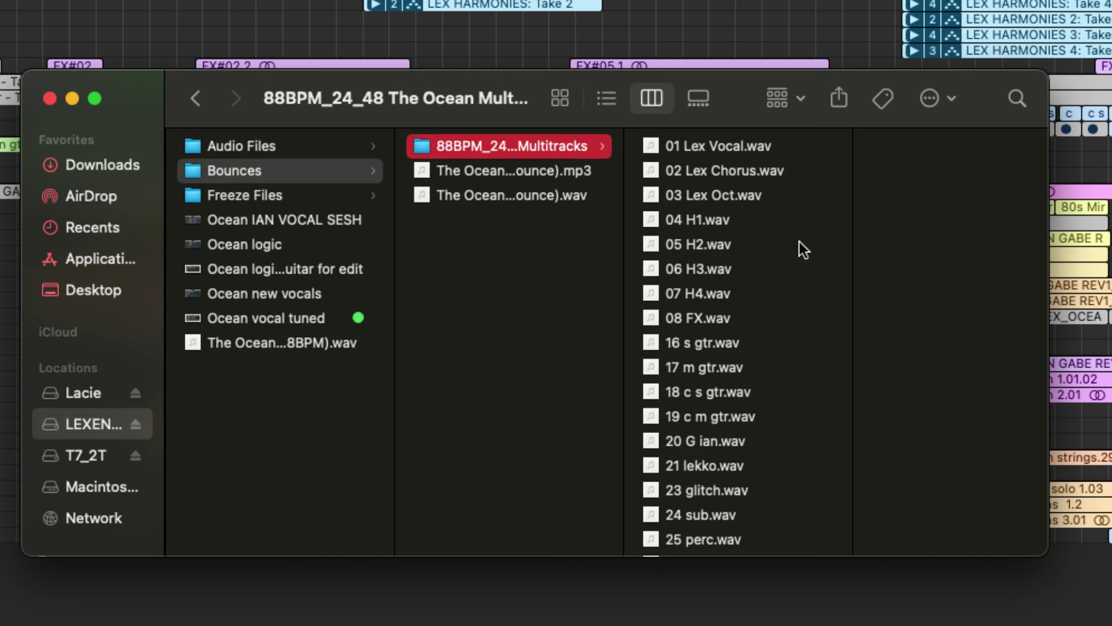
Step: Scroll through the WAV stems in Bounces' Multitracks folder, starting from 01 Lex Vocal.wav
scroll(784, 245, down, 10)
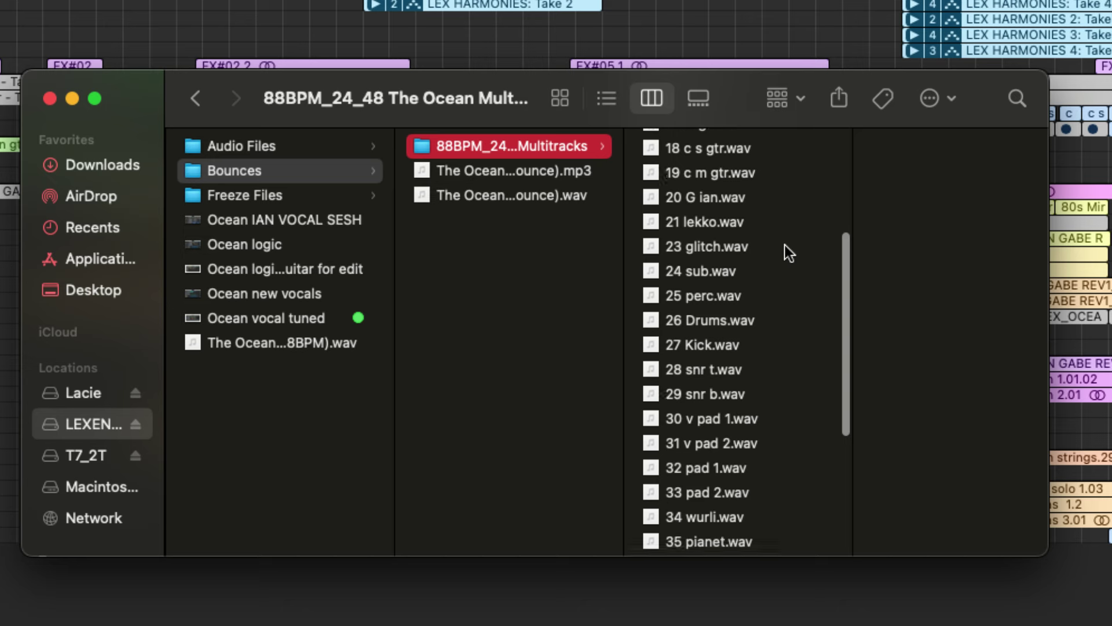
scroll(784, 245, down, 7)
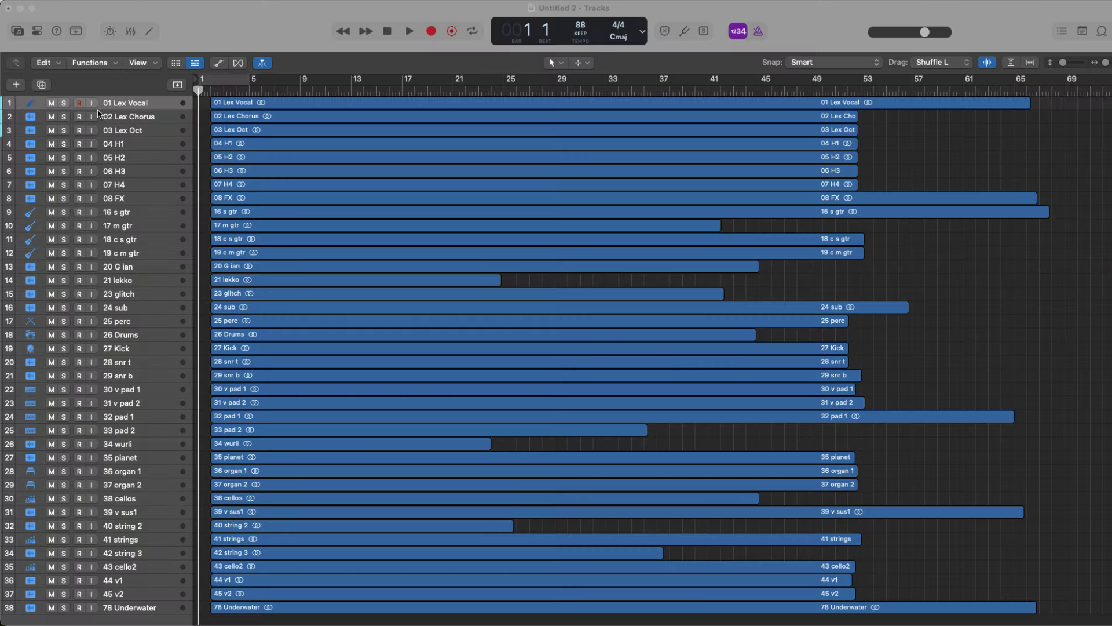
Step: Enlarge the Untitled 2 tracks vertically and scroll down through the imported stems
key(super+Down)
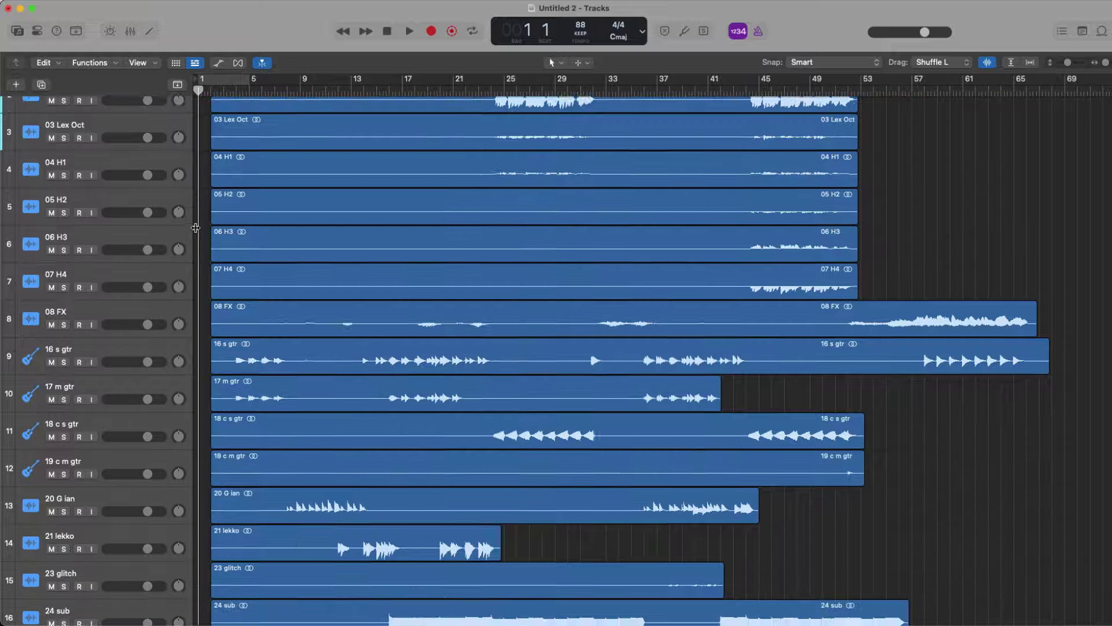
scroll(196, 227, down, 10)
scroll(195, 227, down, 6)
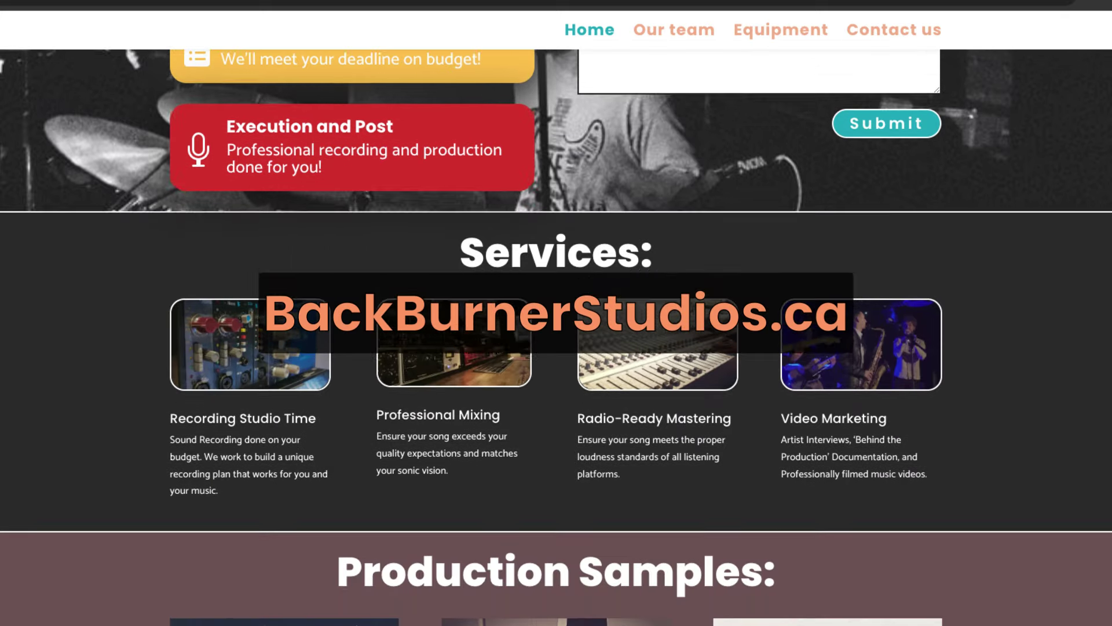
scroll(556, 336, down, 5)
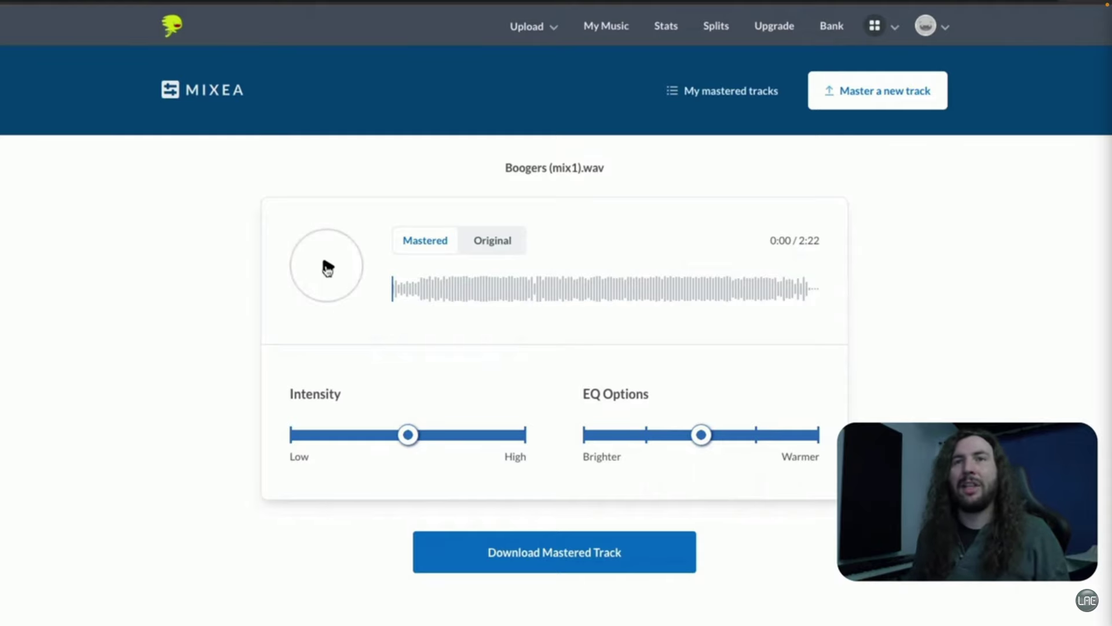
Step: Play the mastered Boogers (mix1).wav from the Mastered tab
click(327, 267)
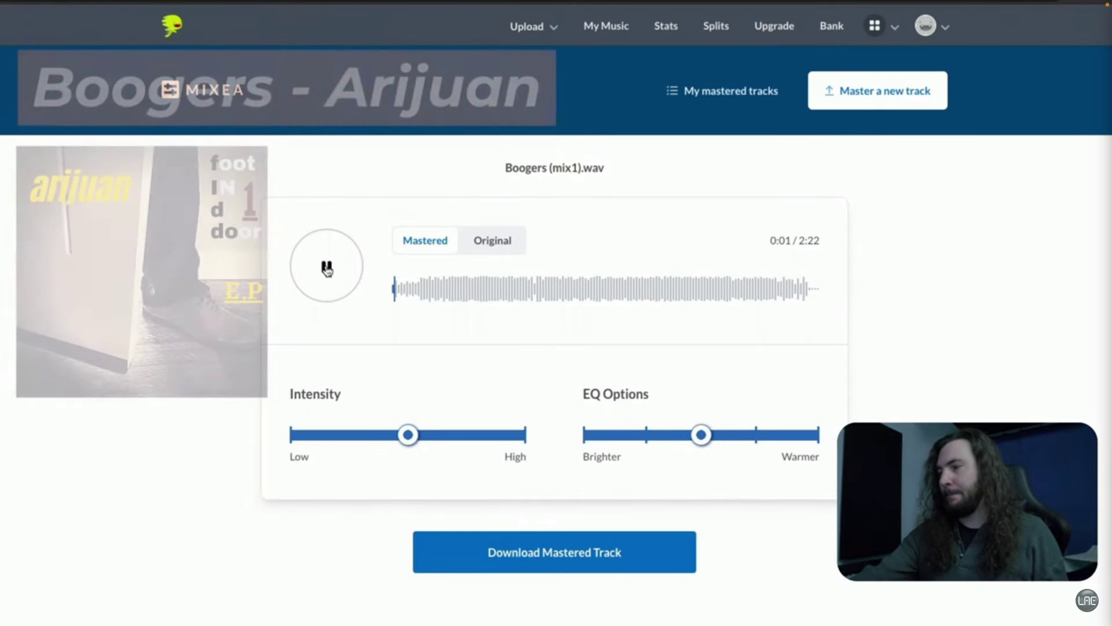